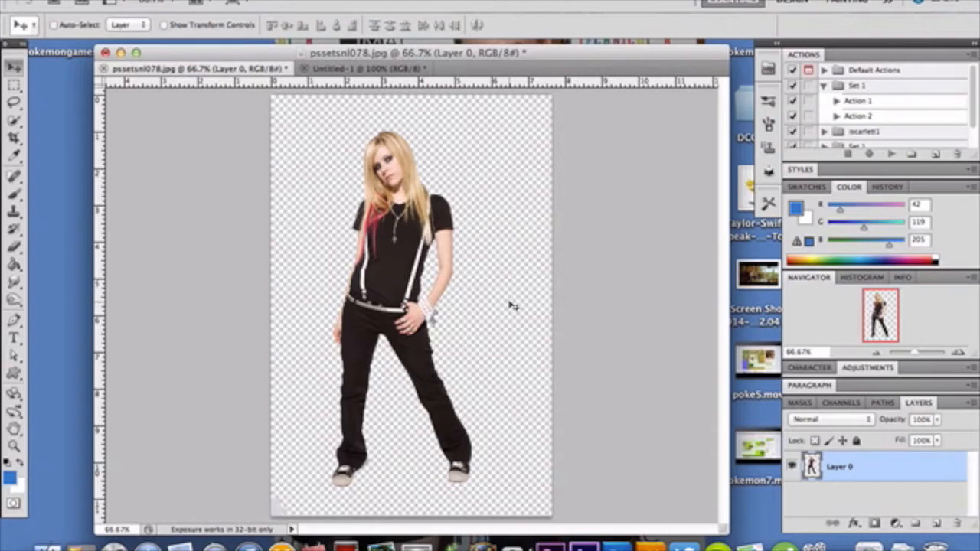
- Cut the woman's cutout from pssetsnl078.jpg, close that photo, and paste the cutout onto the blue background in Untitled-1
key(super+a)
key(Delete)
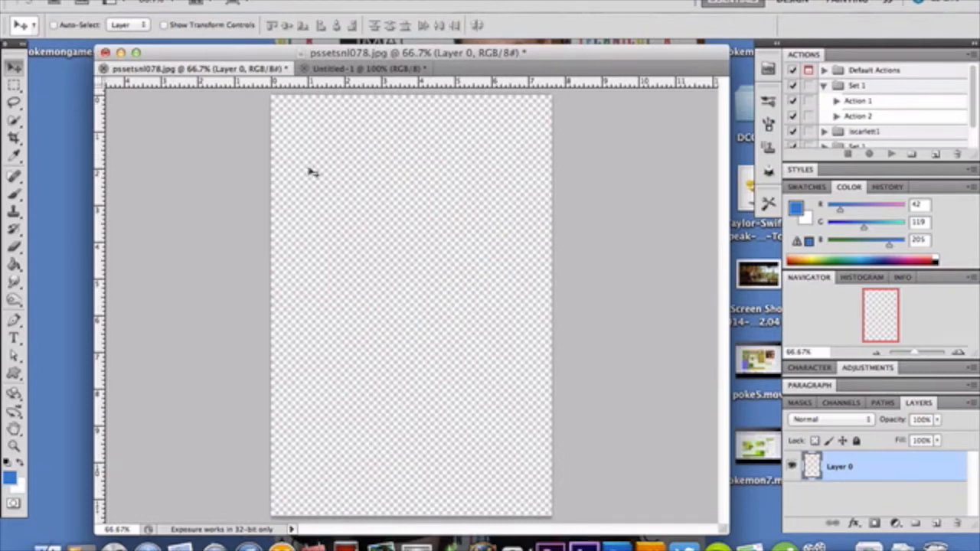
key(super+w)
click(414, 198)
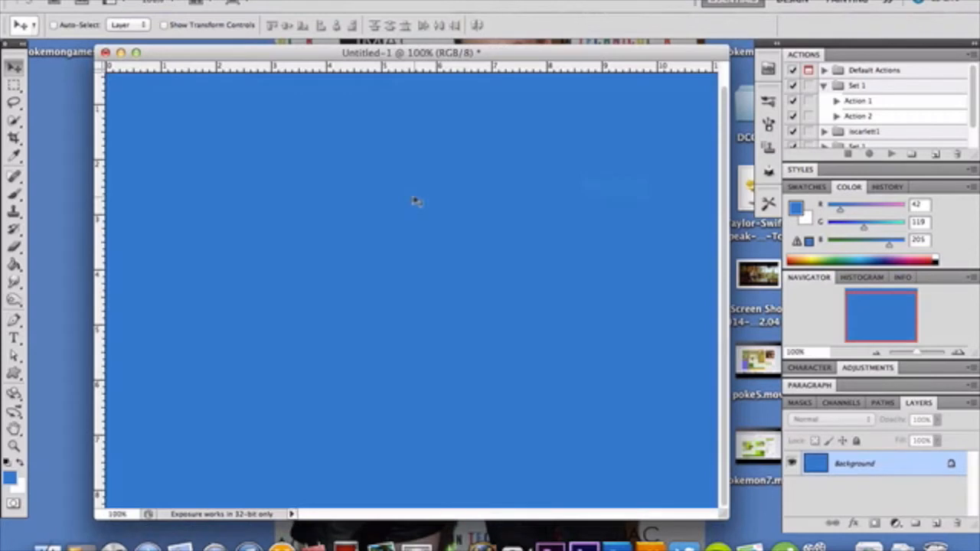
key(super+v)
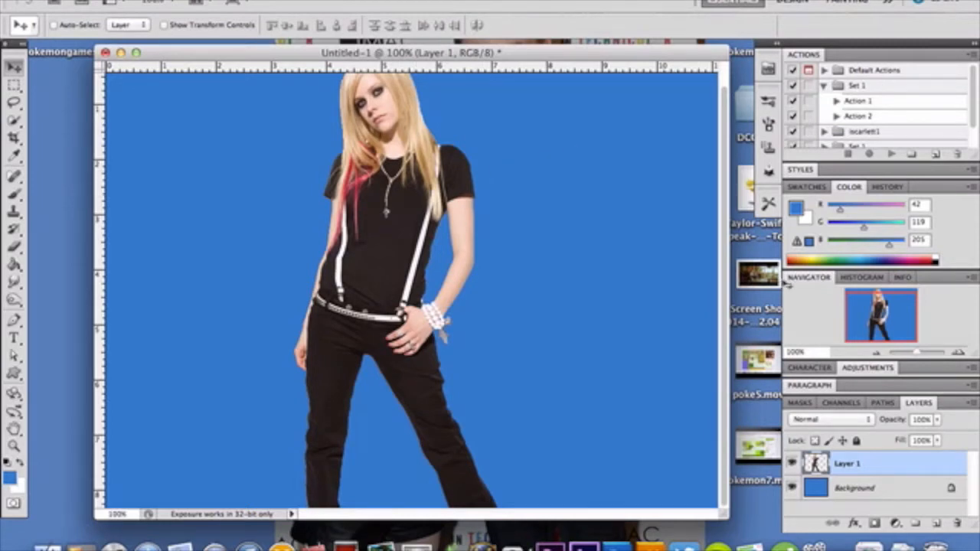
- Scale the pasted woman down proportionally to about 44% and place her at the upper middle of the blue canvas
click(877, 354)
click(879, 355)
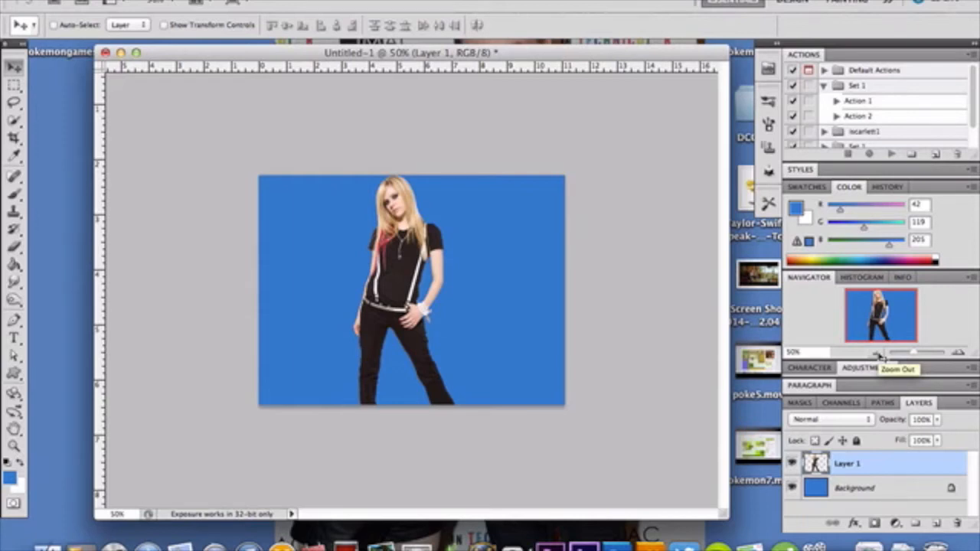
key(super+t)
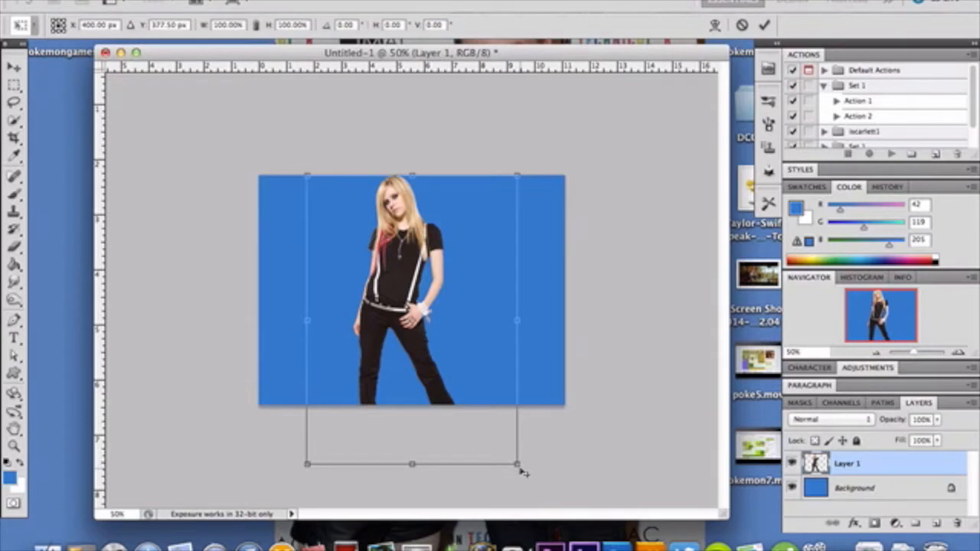
drag(518, 465, 369, 363)
drag(363, 297, 404, 297)
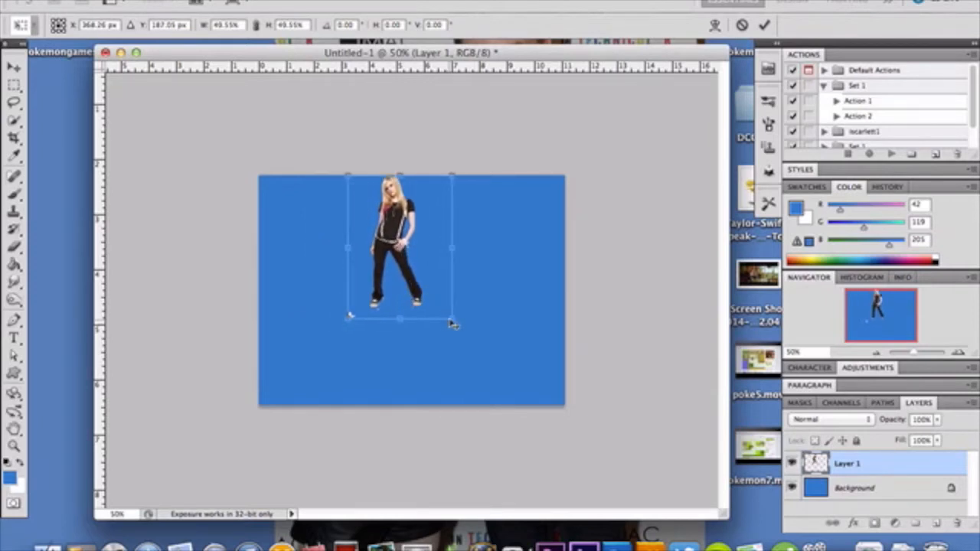
drag(457, 324, 451, 291)
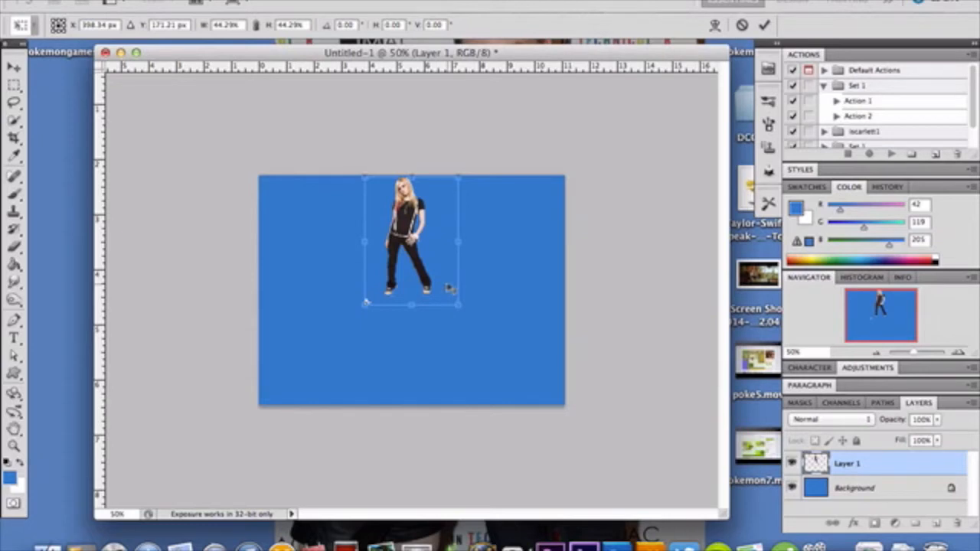
key(Return)
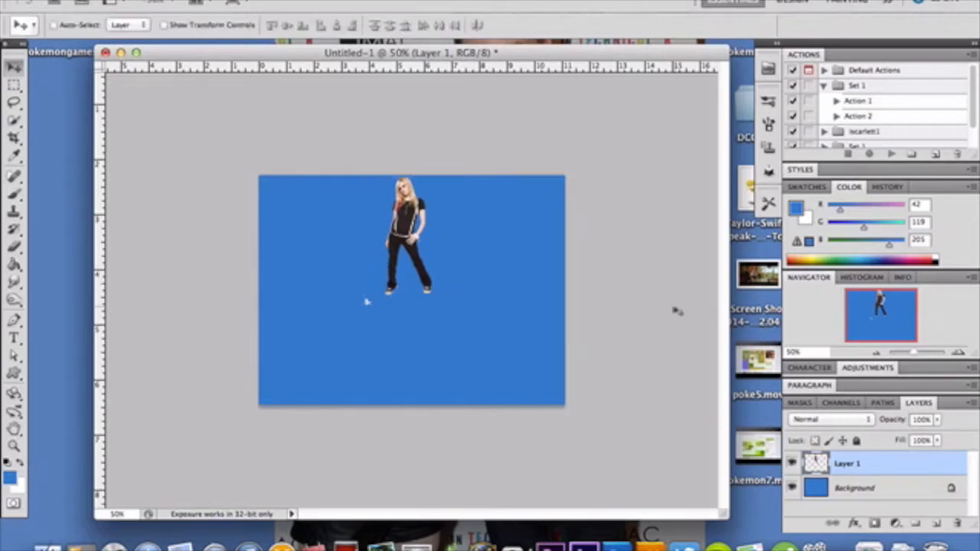
- Erase the stray white patch below and beside the woman's feet on Layer 1
click(957, 350)
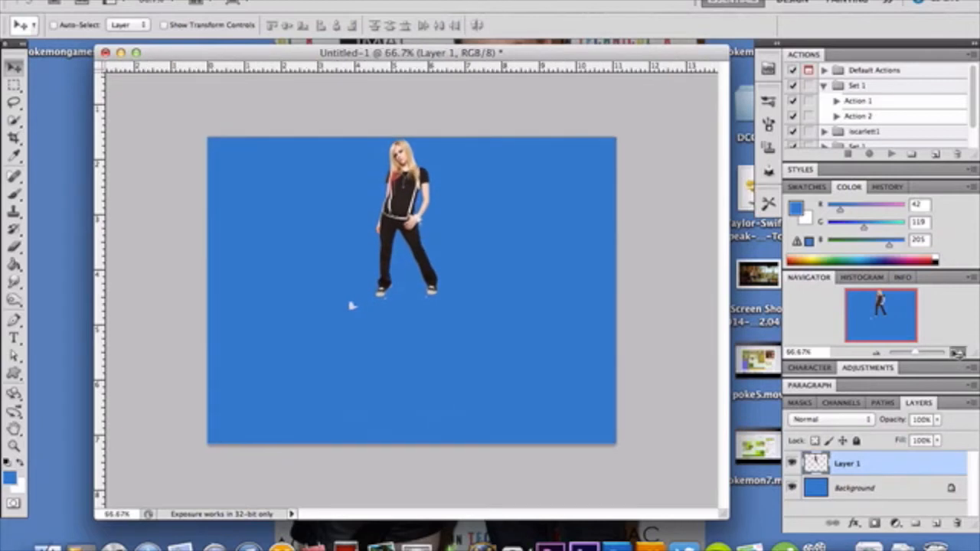
click(957, 351)
click(957, 351)
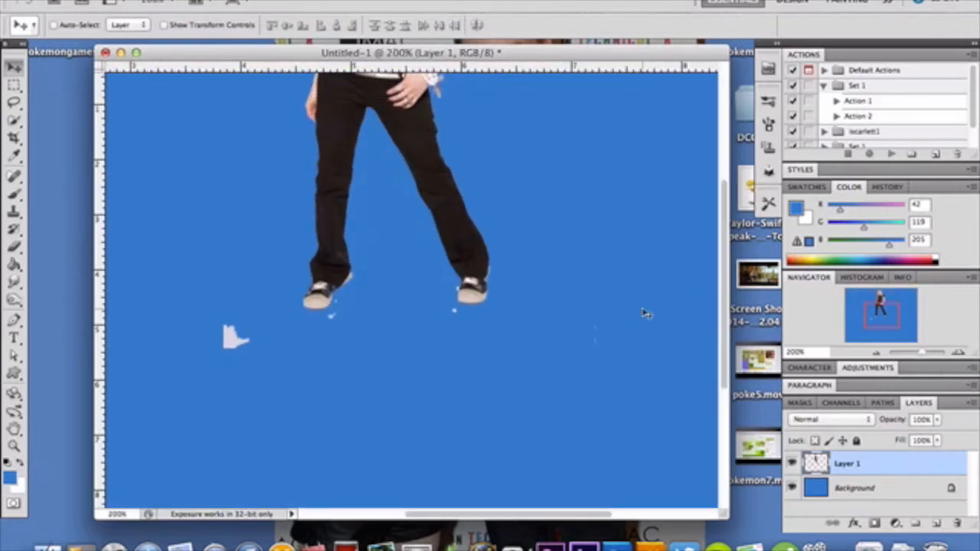
scroll(645, 313, up, 5)
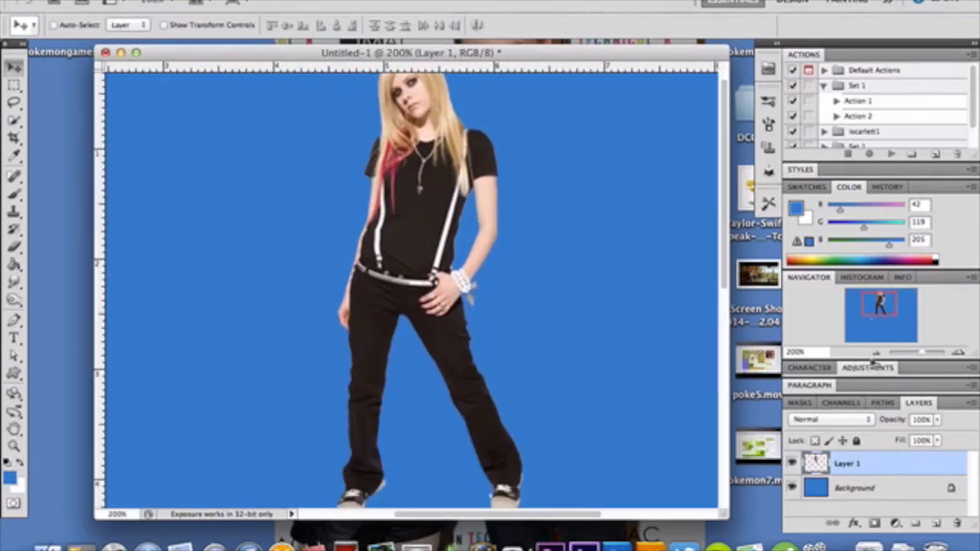
click(876, 353)
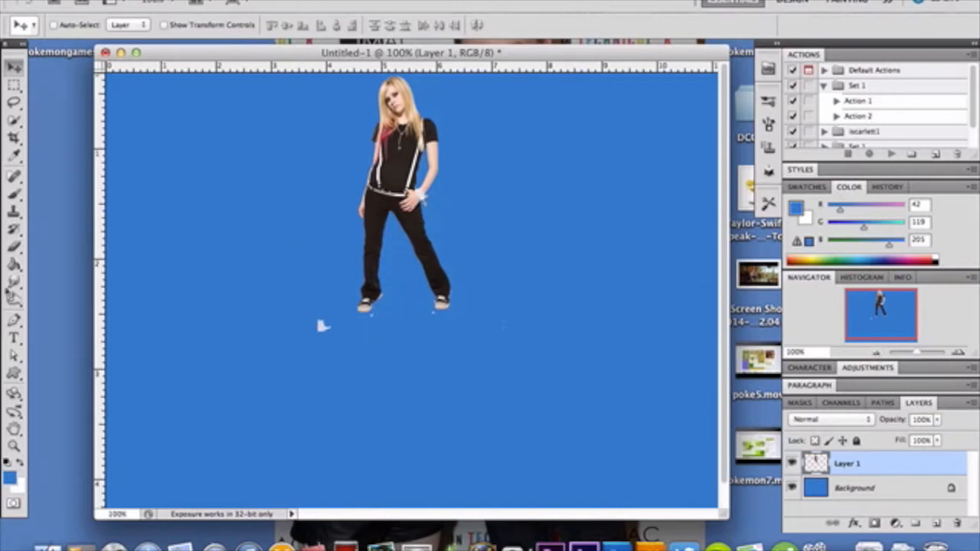
click(14, 246)
click(321, 327)
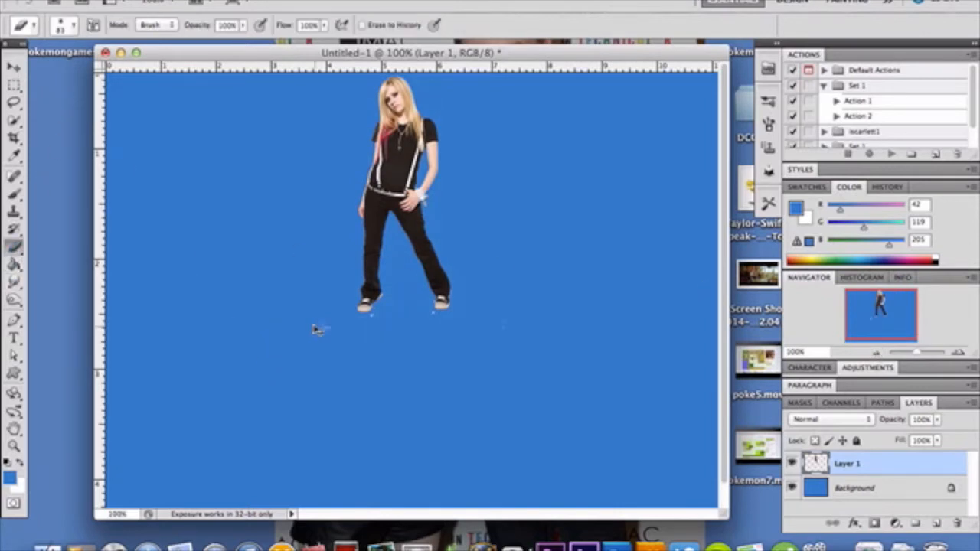
click(17, 68)
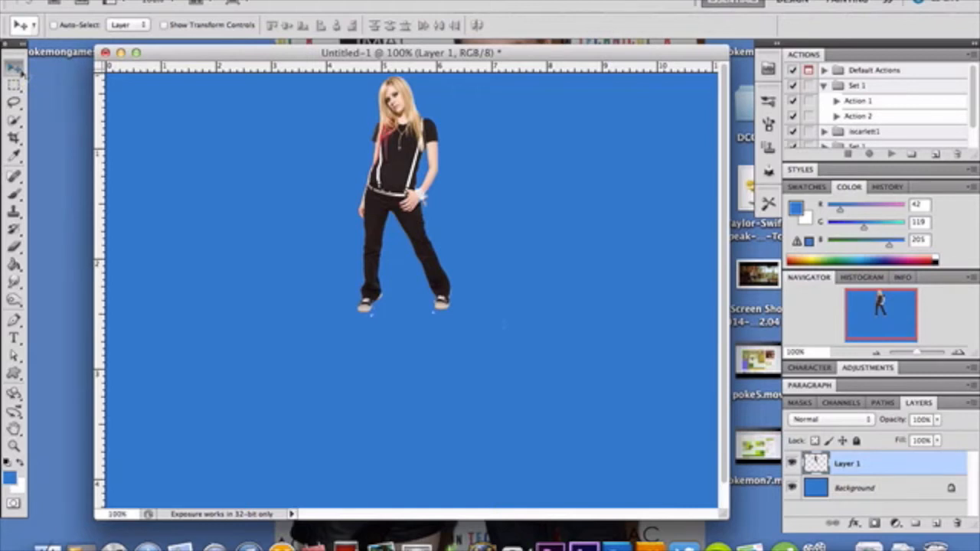
- Duplicate Layer 1 and flip the copy vertically, placing it below the original so the feet meet
key(super+j)
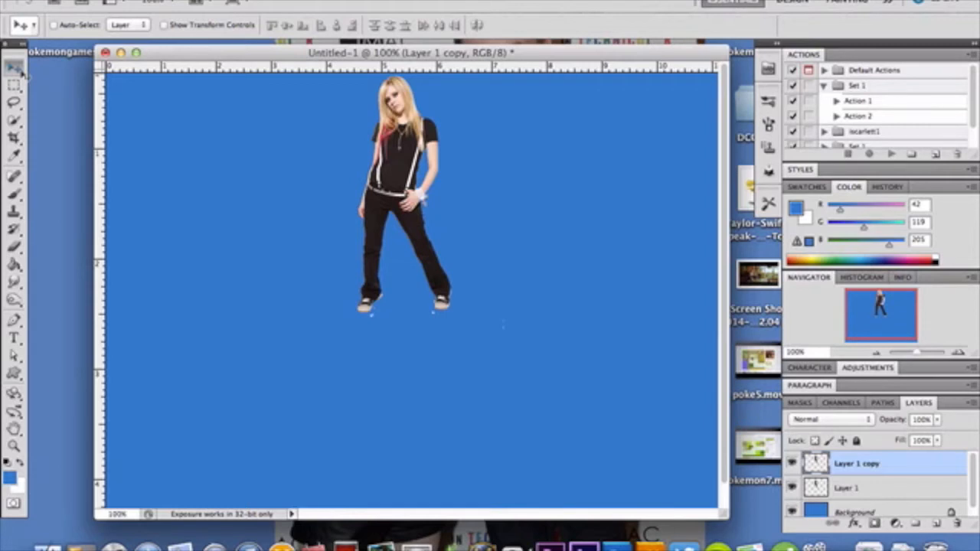
key(super+t)
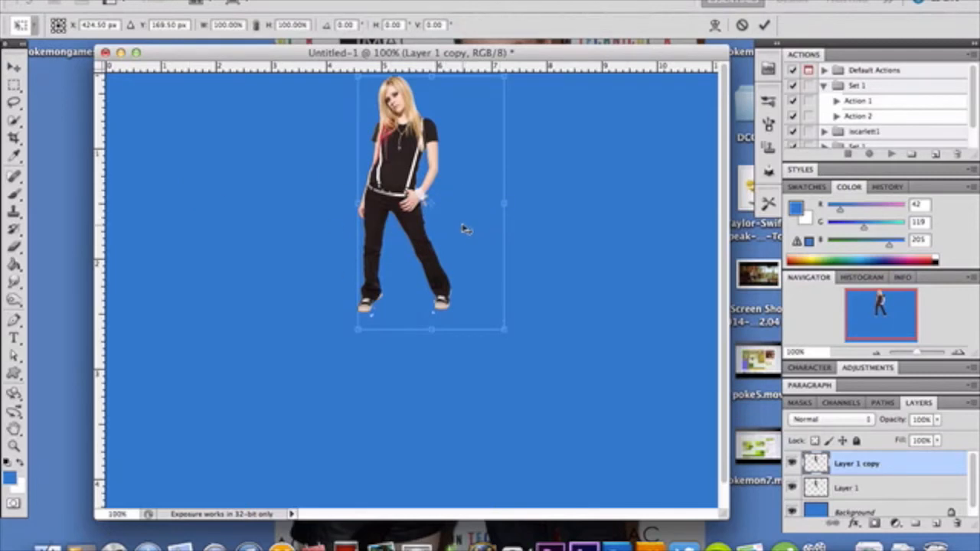
drag(465, 229, 439, 223)
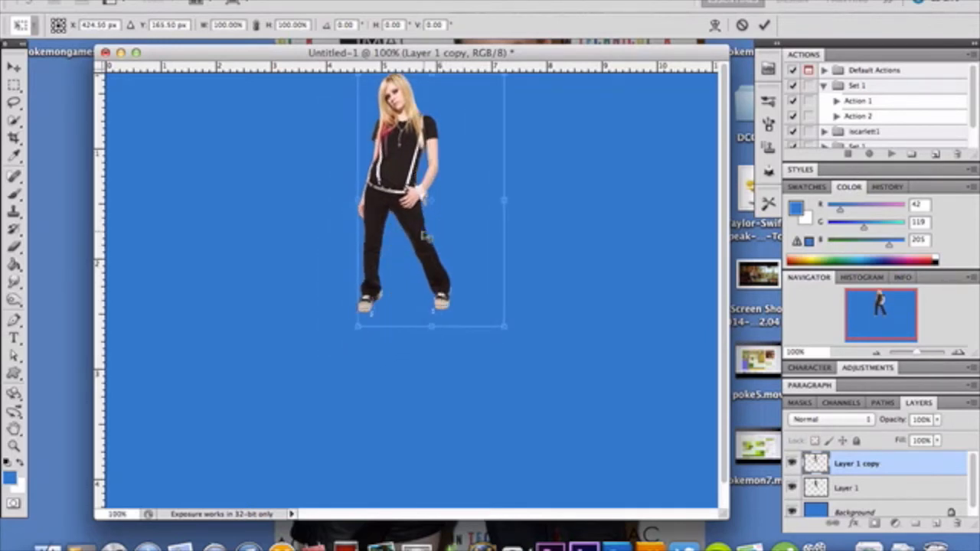
right_click(426, 237)
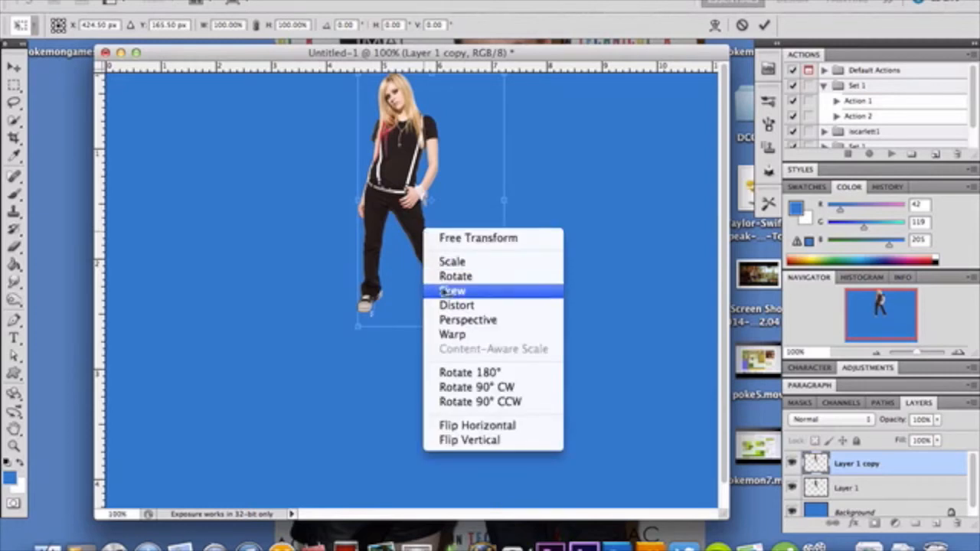
click(469, 442)
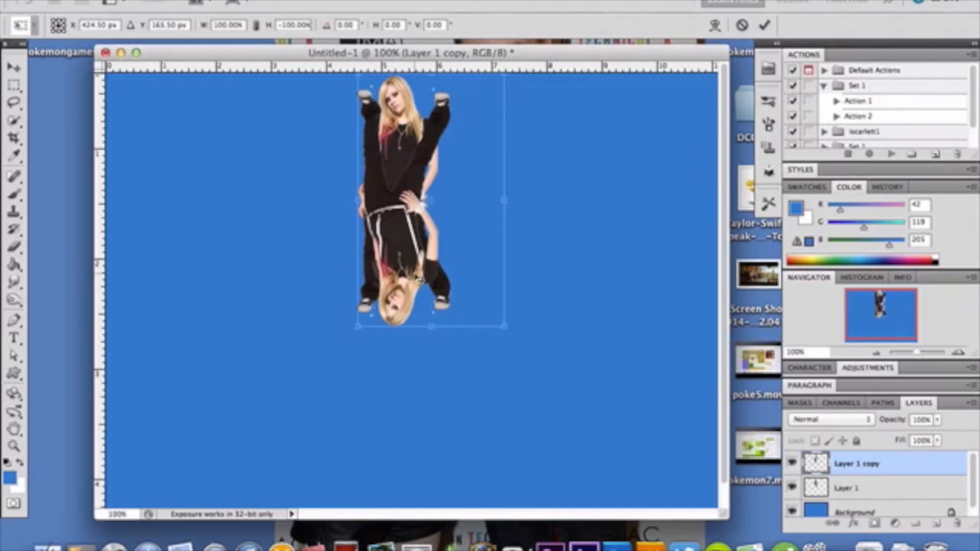
drag(419, 279, 414, 475)
drag(415, 418, 425, 406)
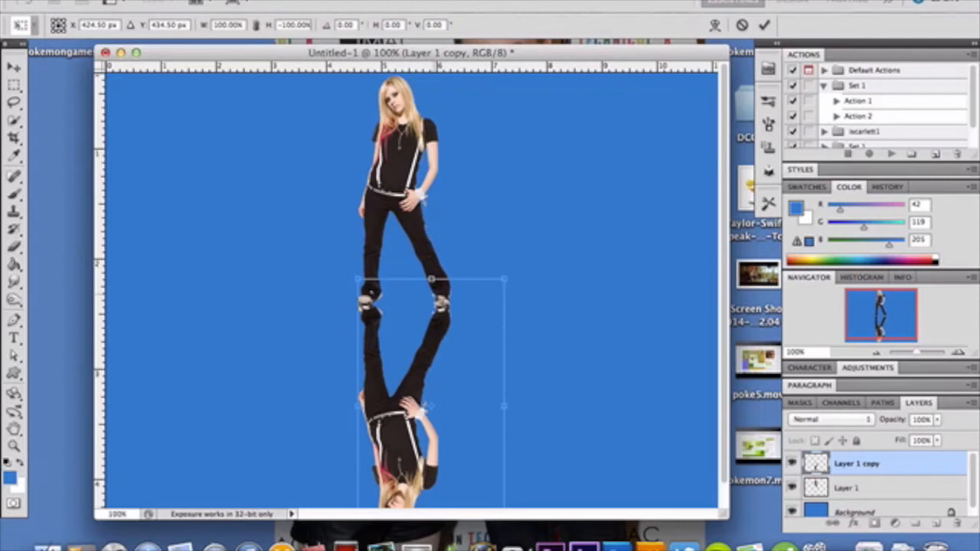
- Apply a Perspective transform to the flipped copy, narrowing its feet end and widening its head end, and shift it slightly left
right_click(442, 354)
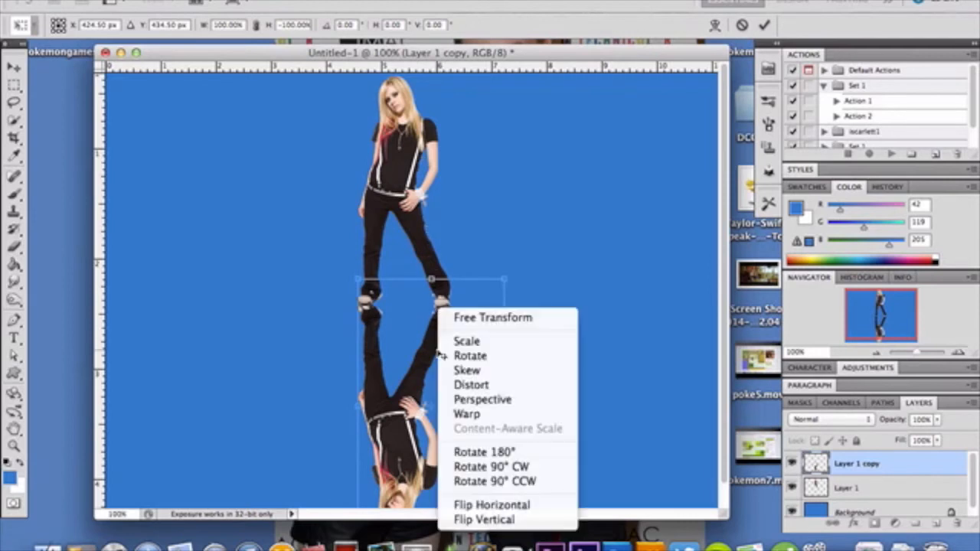
click(477, 401)
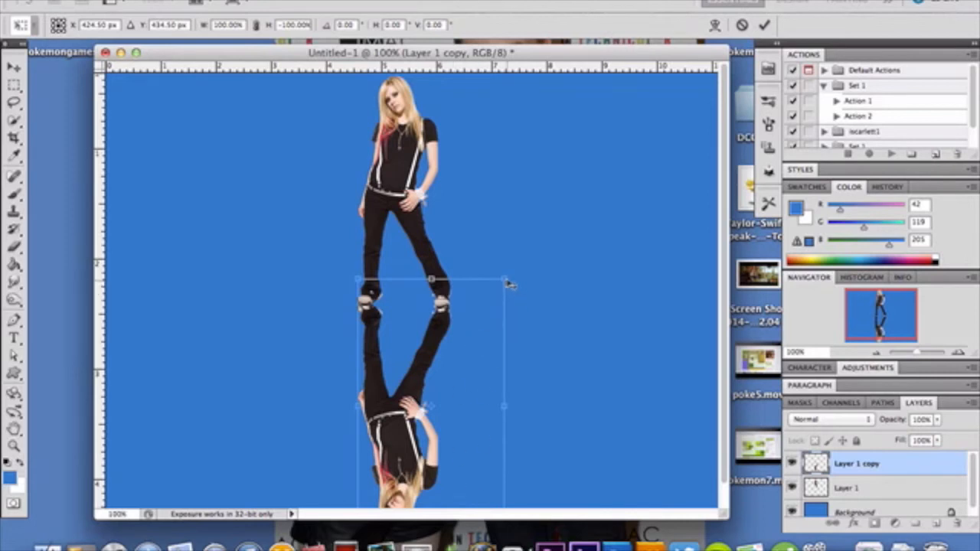
drag(511, 284, 475, 299)
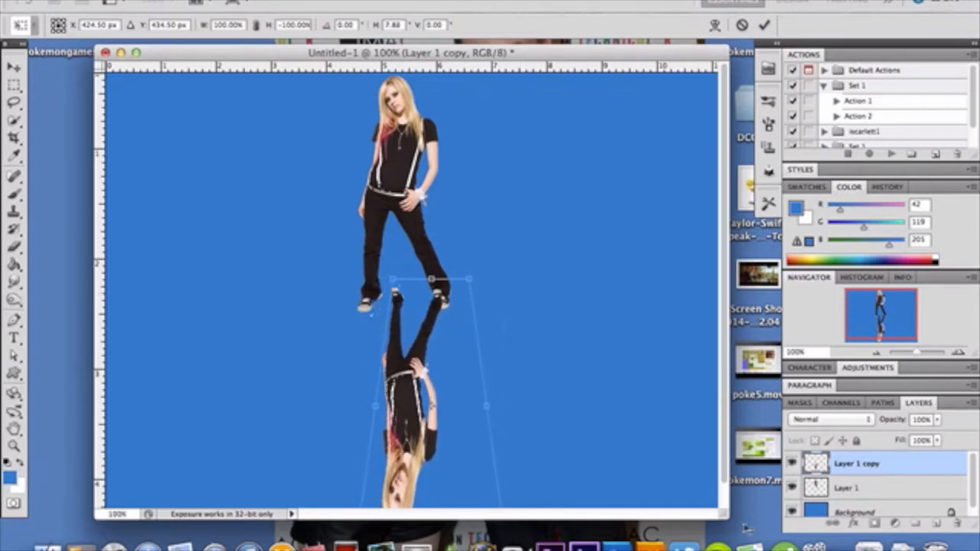
scroll(723, 510, down, 3)
drag(723, 509, 752, 538)
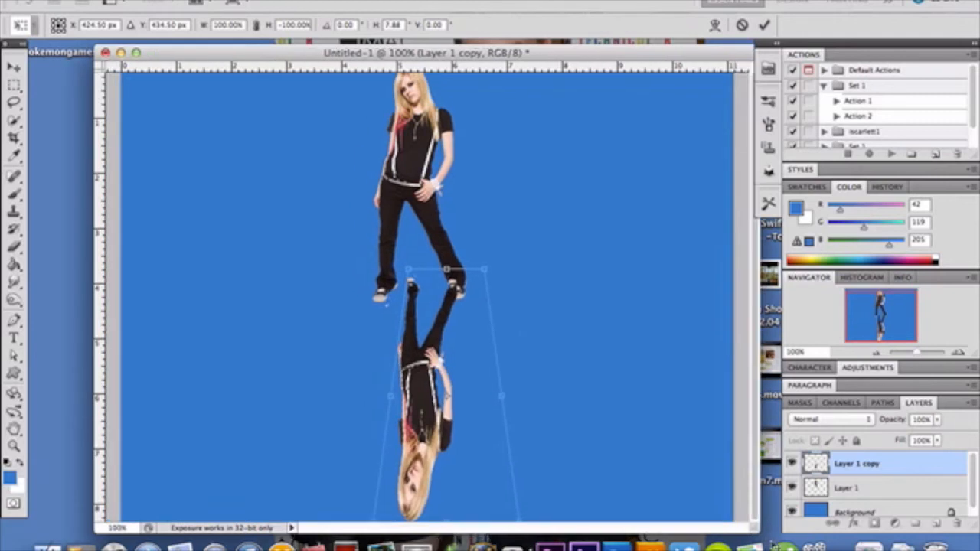
click(875, 353)
click(875, 352)
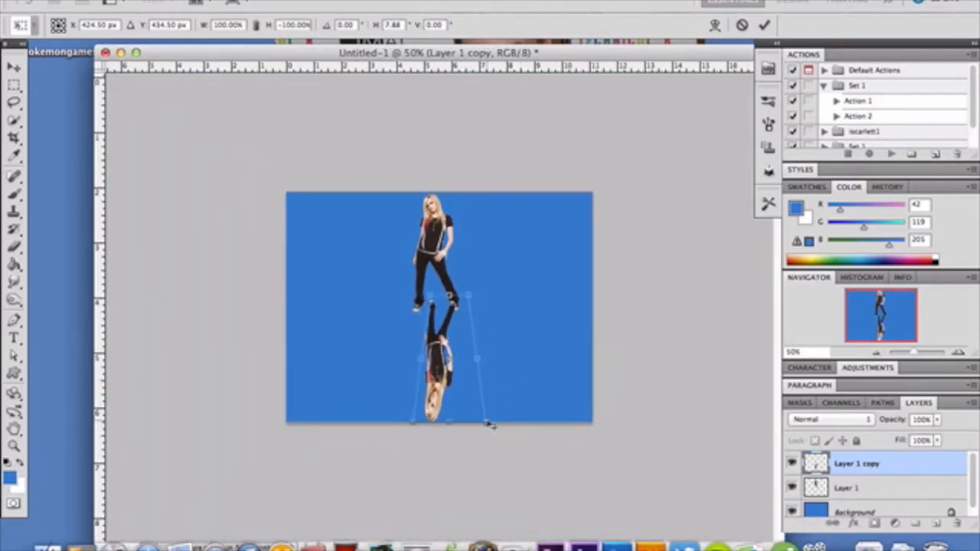
mouse_move(488, 424)
mouse_down()
mouse_move(519, 421)
mouse_move(506, 421)
mouse_up()
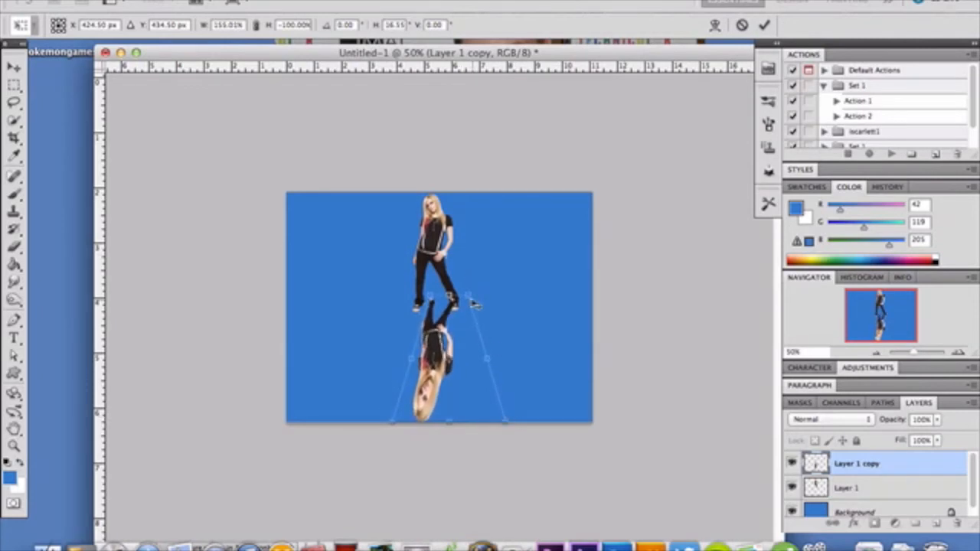
drag(472, 299, 480, 297)
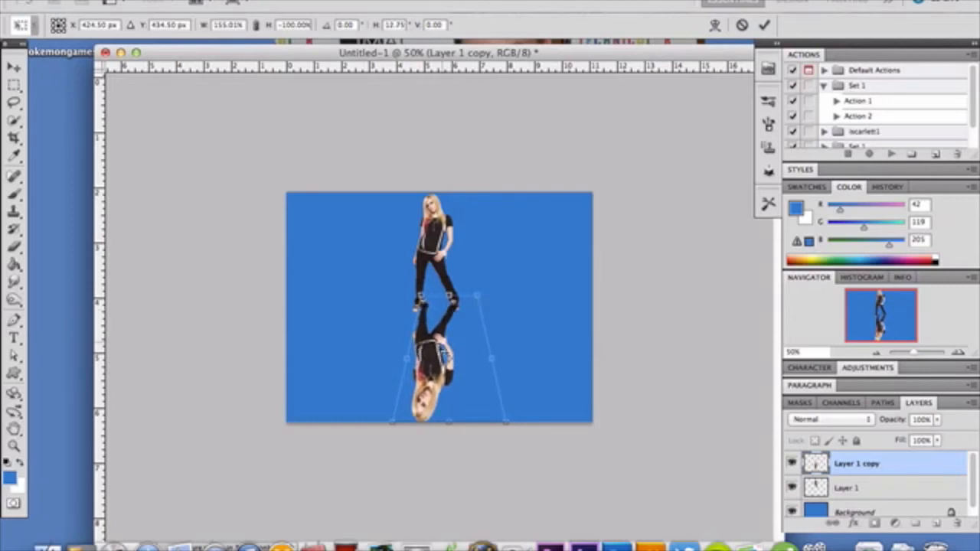
drag(445, 351, 435, 352)
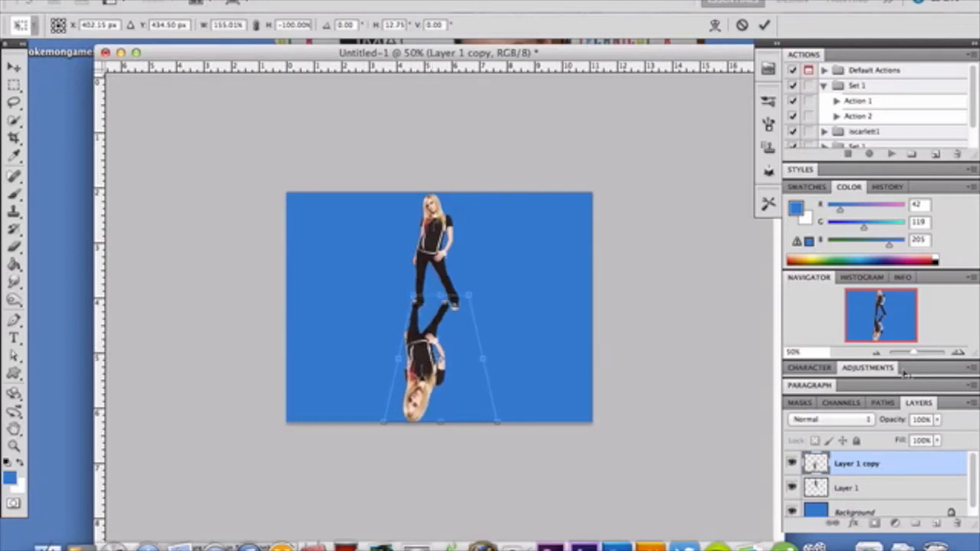
- Free-transform the flipped copy to about 161% width and 81% height, aligning its feet with the original's
click(958, 352)
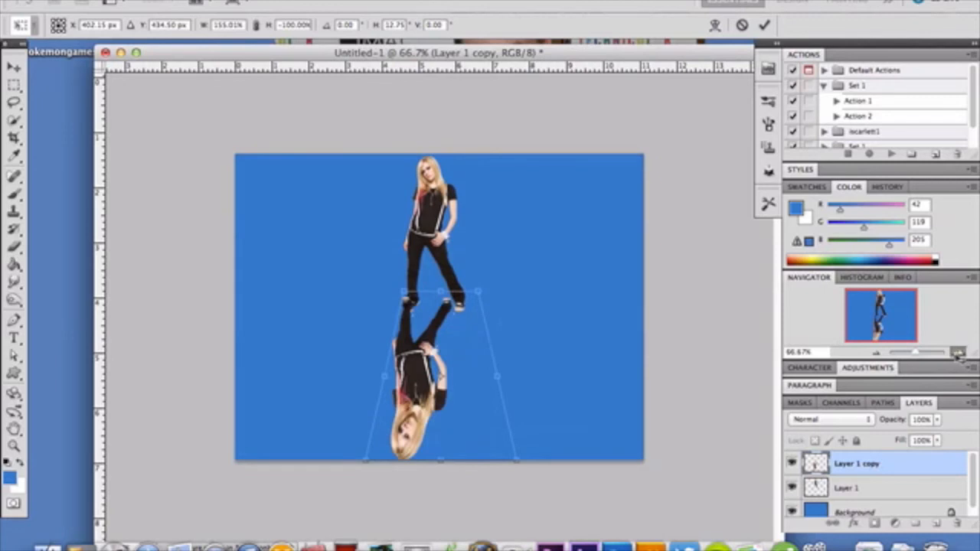
click(958, 353)
right_click(393, 309)
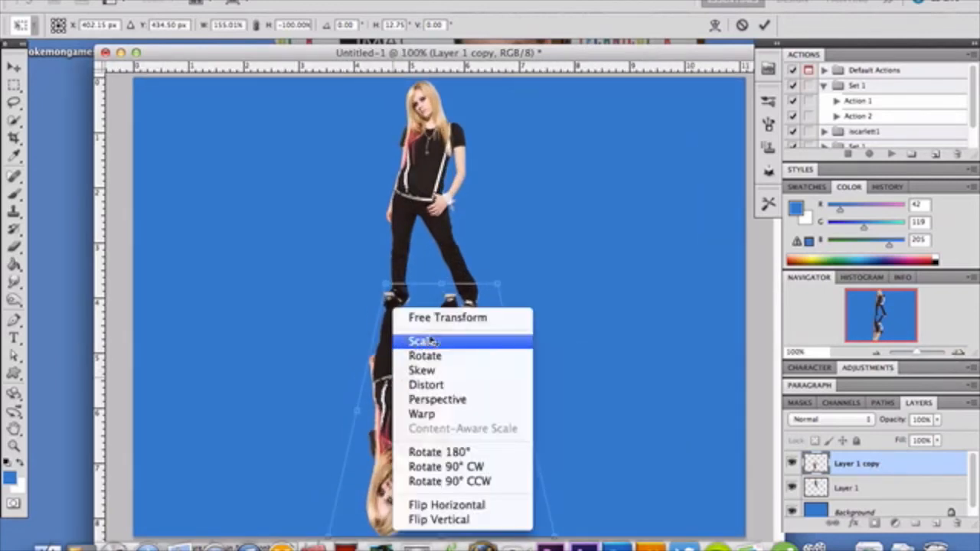
click(451, 321)
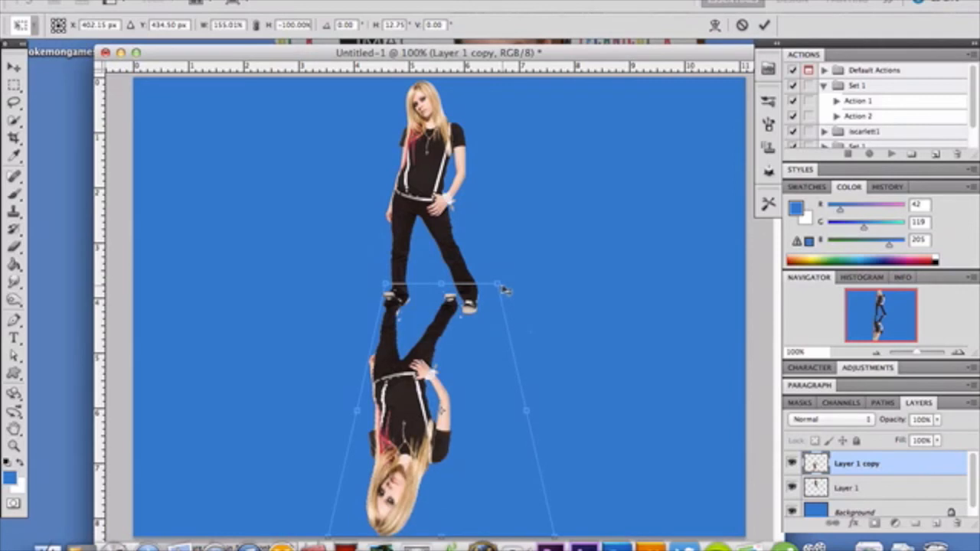
drag(530, 421, 580, 423)
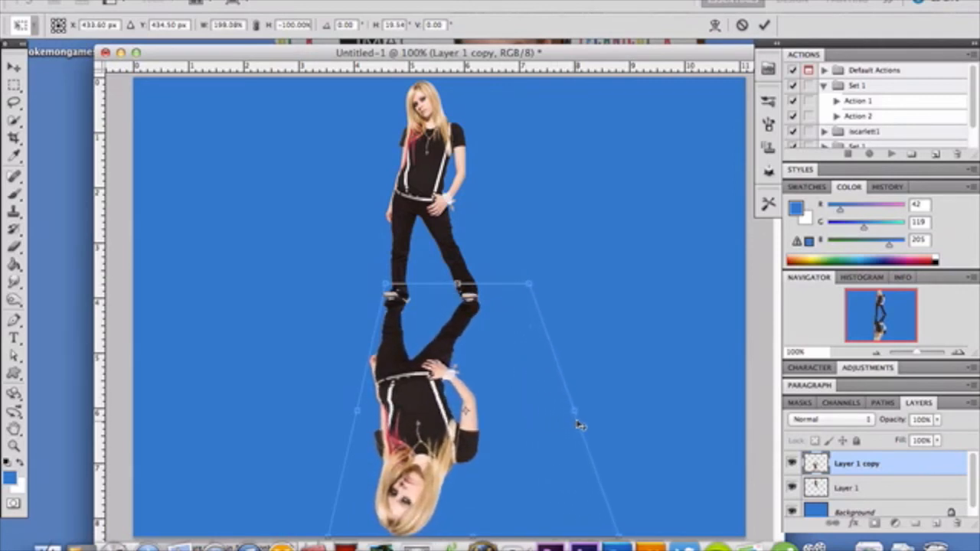
drag(531, 288, 518, 305)
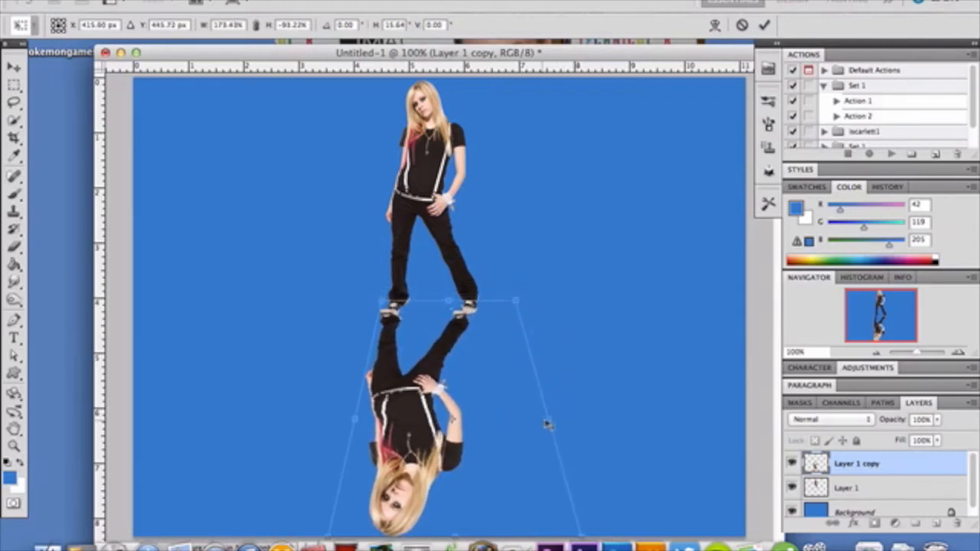
drag(551, 420, 579, 419)
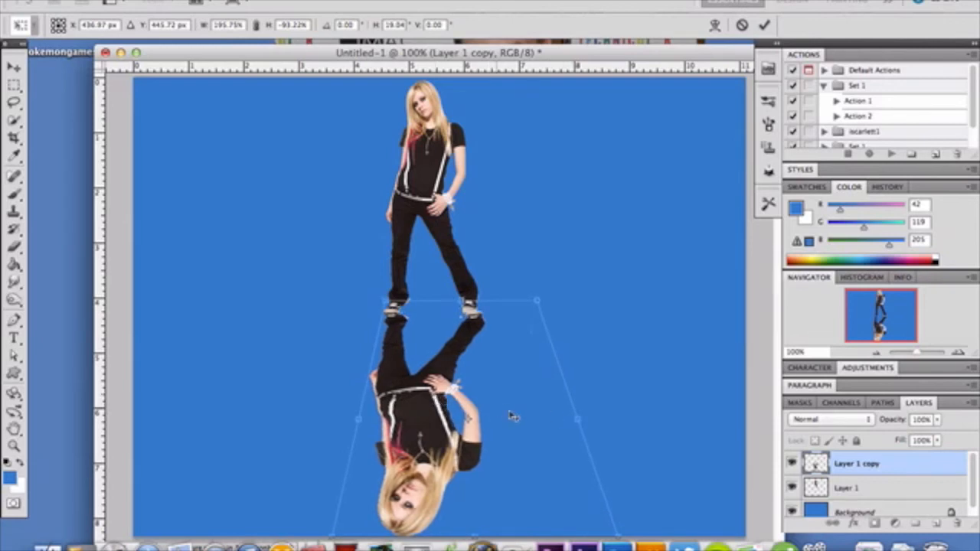
drag(536, 305, 508, 330)
drag(433, 382, 434, 358)
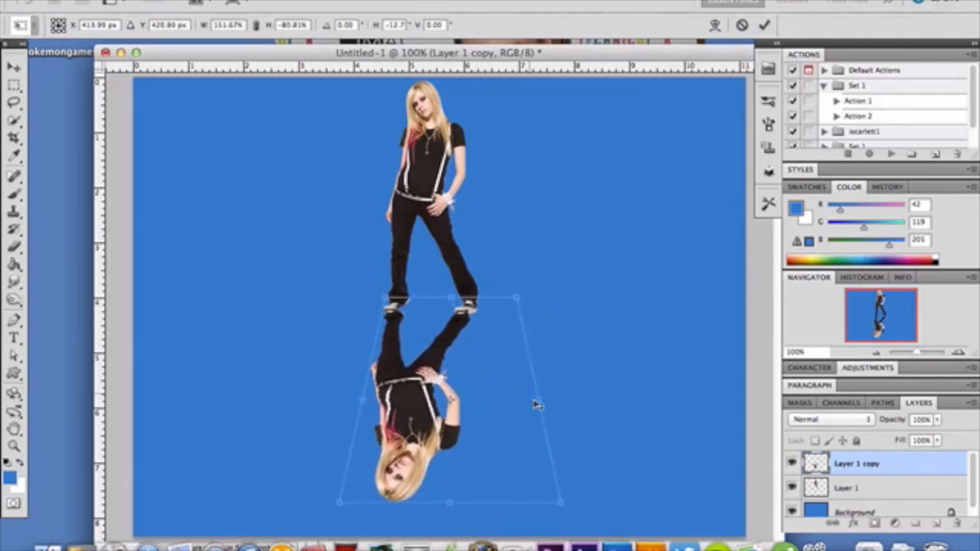
drag(540, 401, 548, 407)
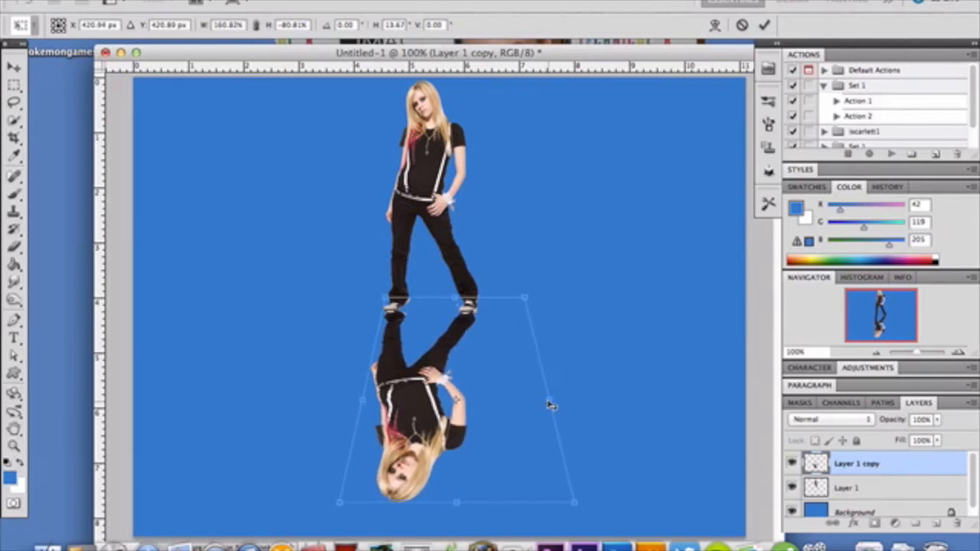
key(Return)
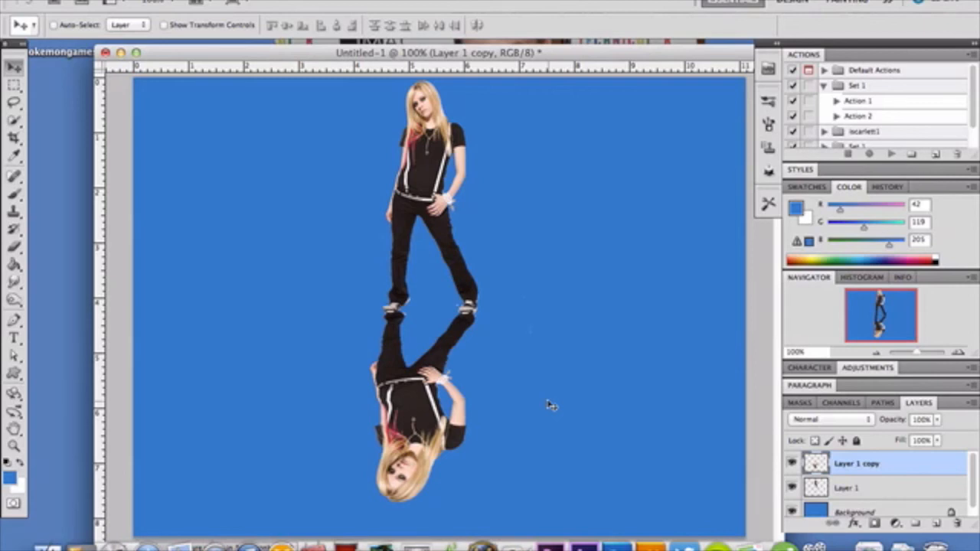
- Lower the opacity of the Layer 1 copy layer to about 19%
click(937, 421)
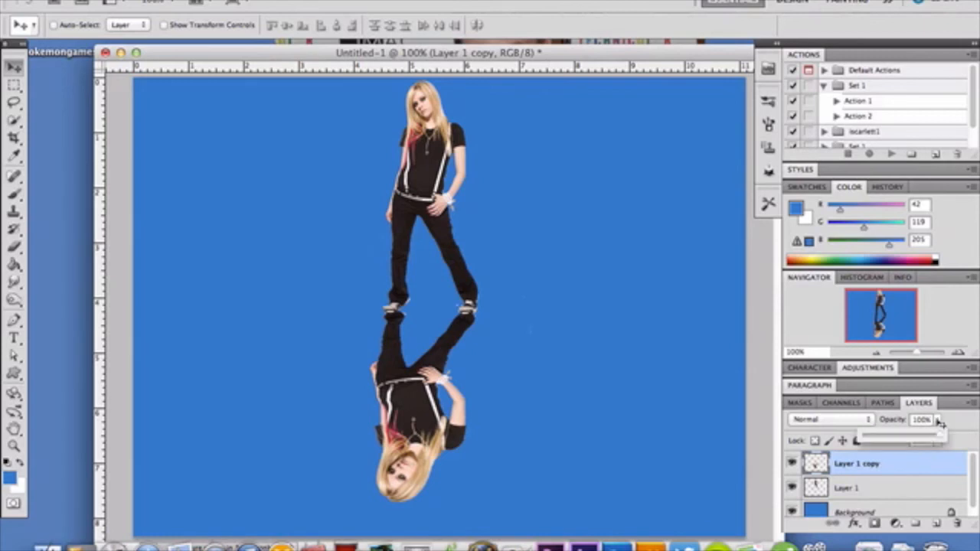
click(880, 436)
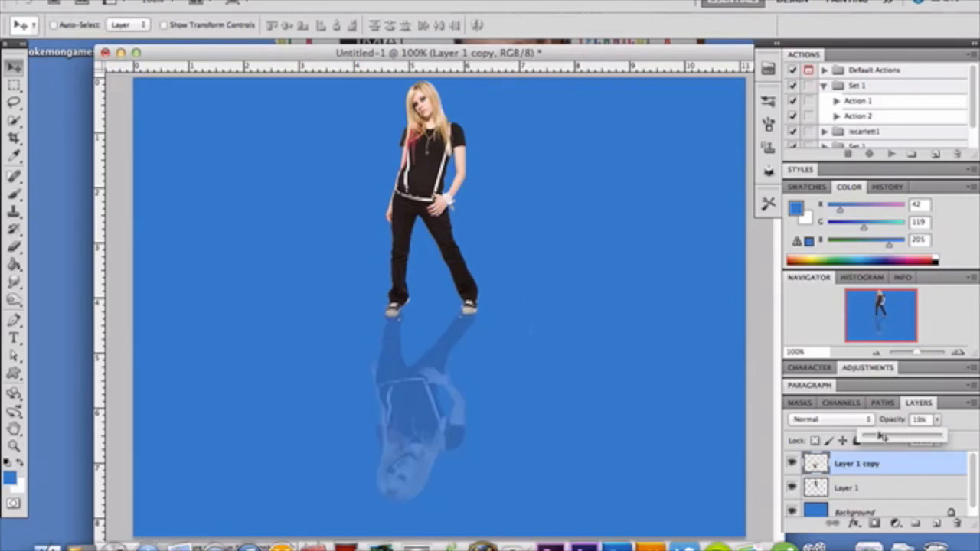